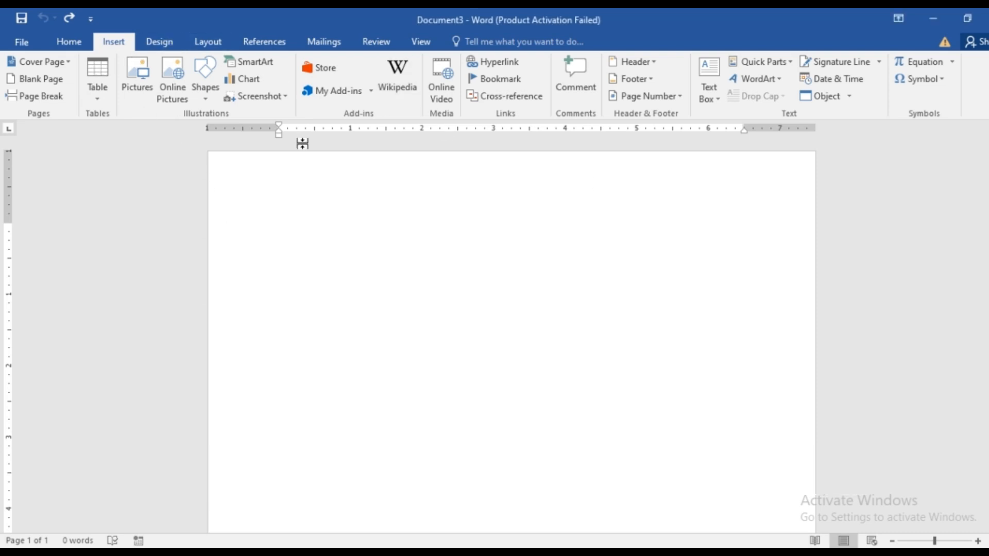
Set up a custom picture watermark using the yt dp image from the Downloads folder on the computer.
click(165, 46)
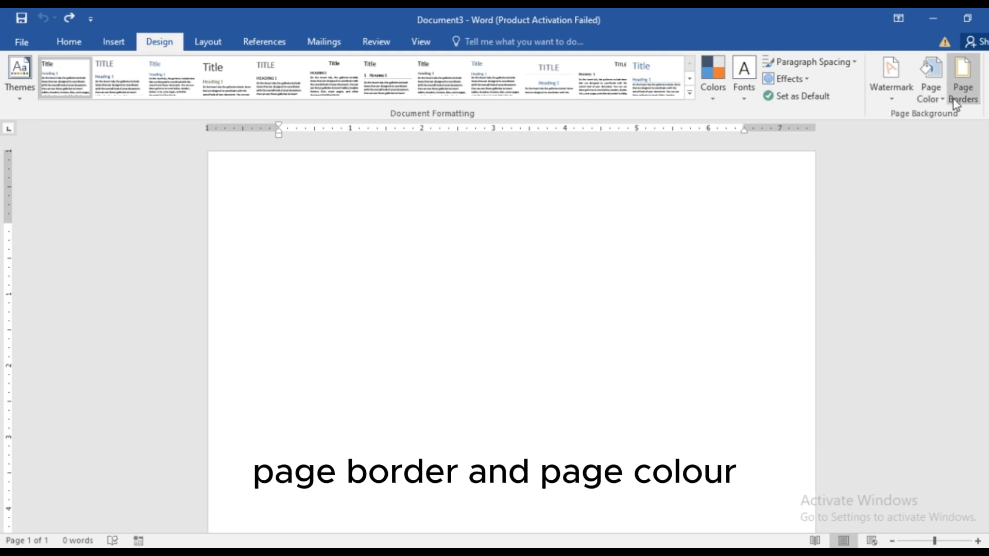
click(891, 98)
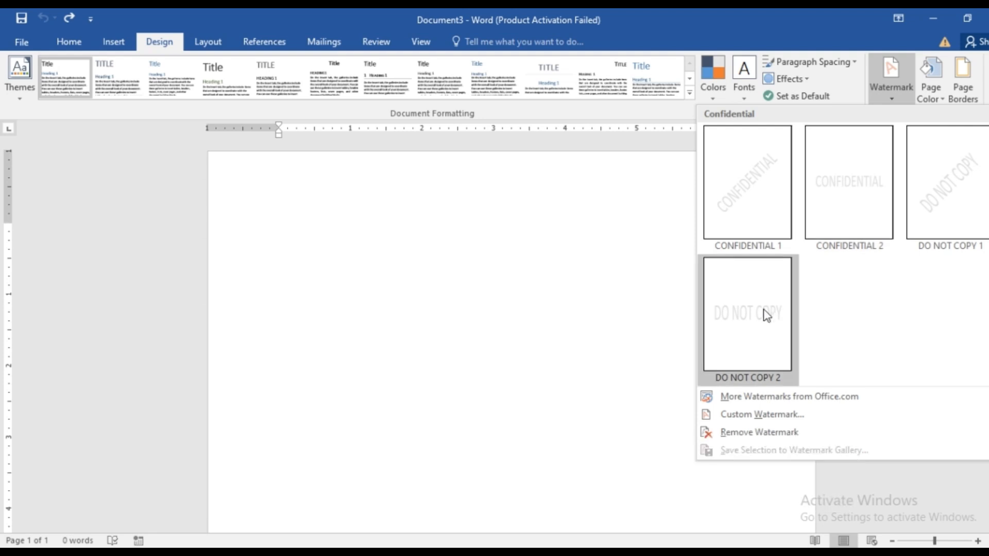
click(744, 417)
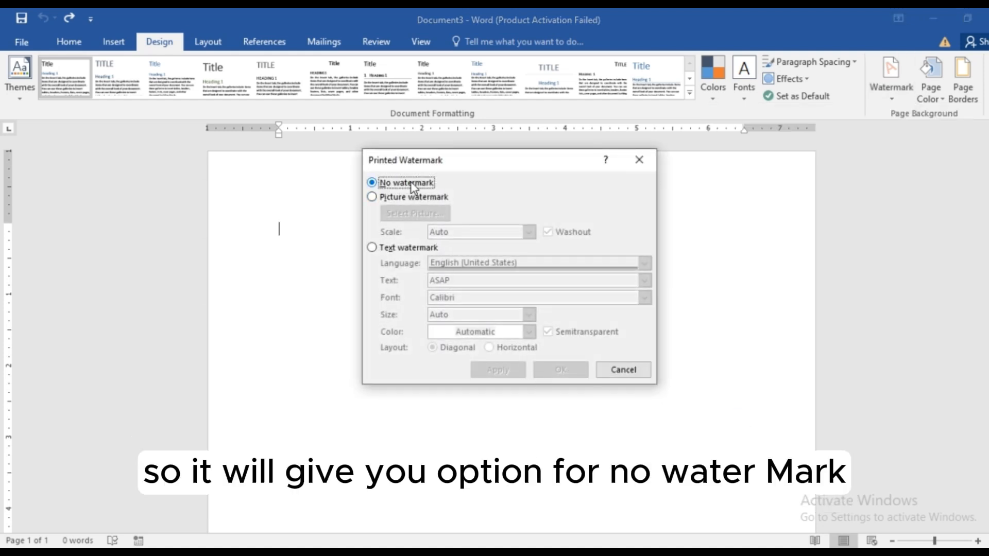
click(373, 198)
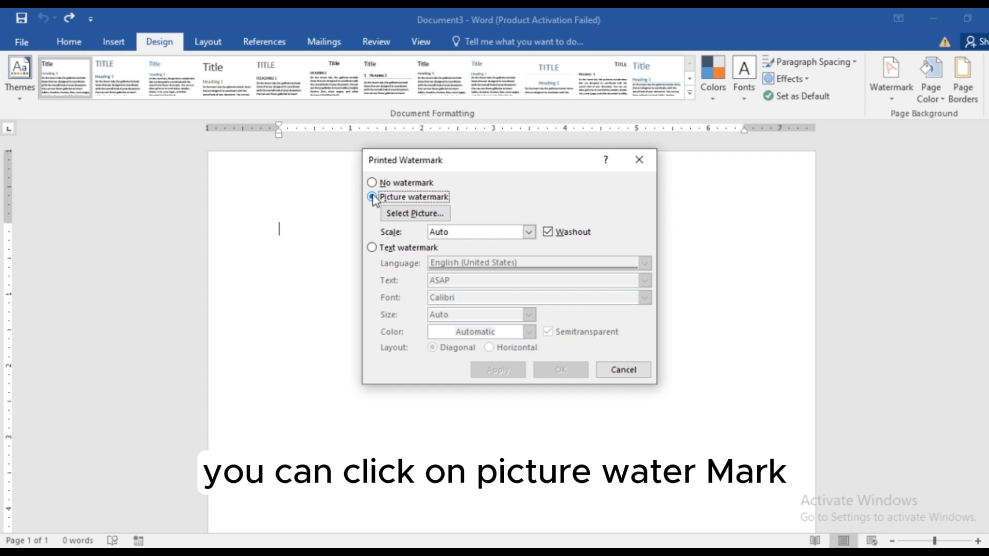
click(407, 215)
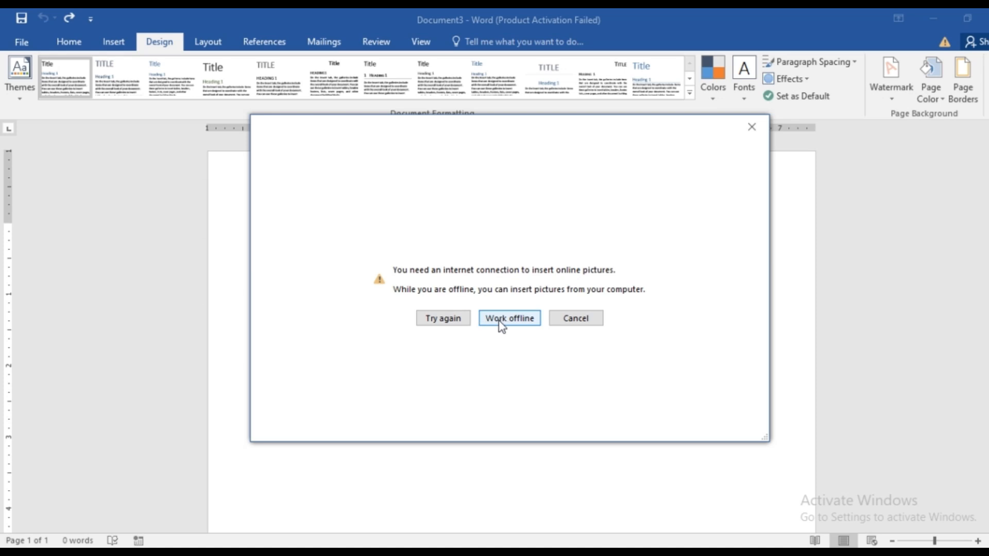
click(484, 319)
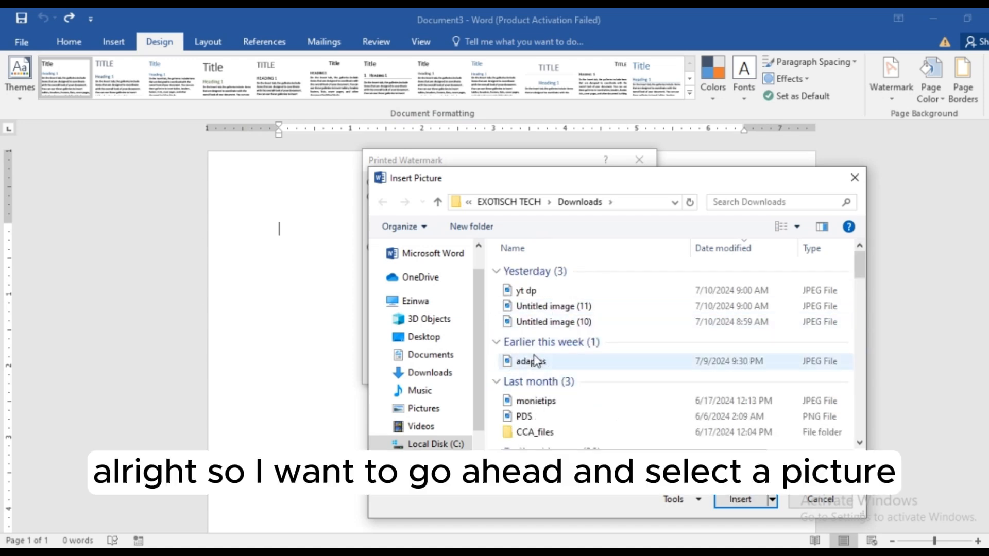
double_click(527, 296)
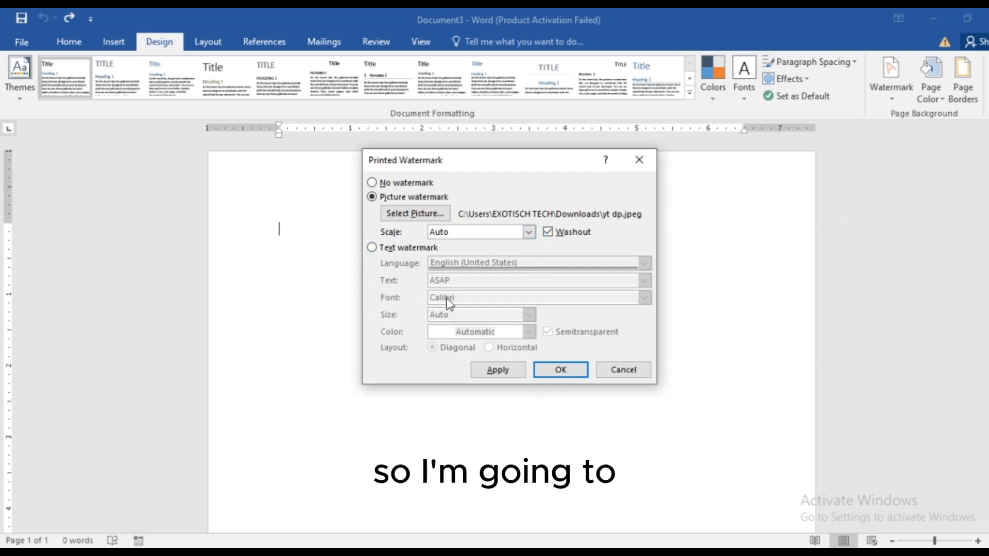
Apply the picture watermark with Auto scale and Washout enabled, and close the watermark settings.
click(548, 232)
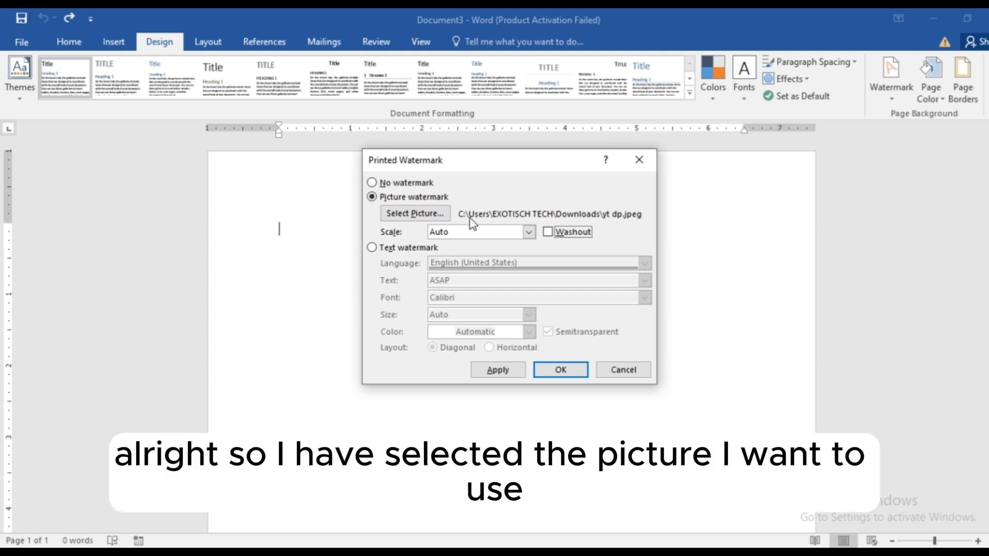
click(529, 232)
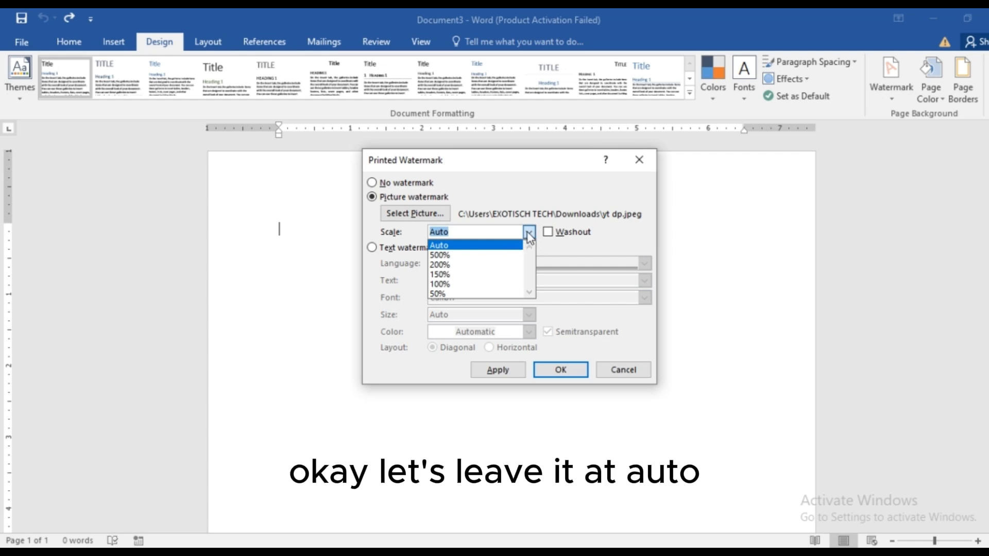
click(529, 235)
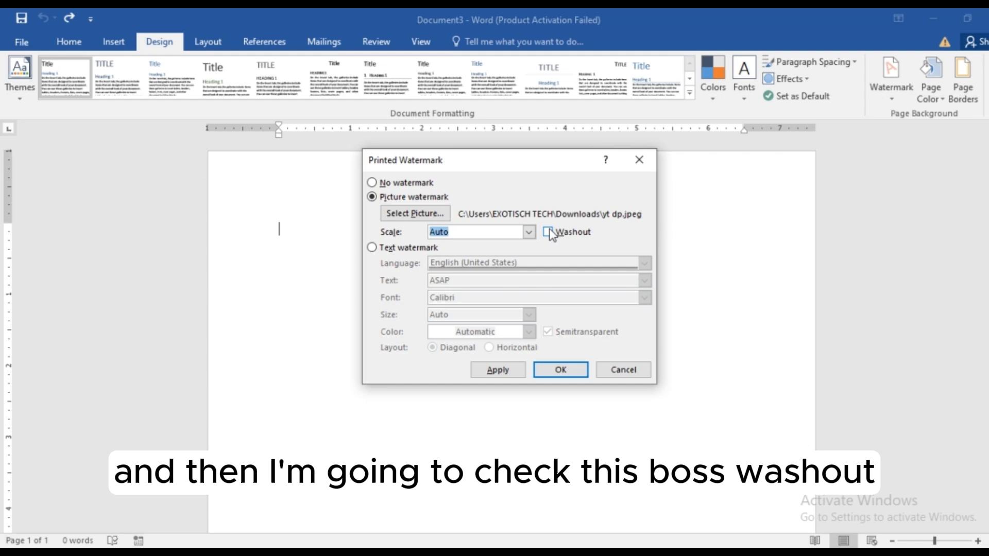
click(548, 232)
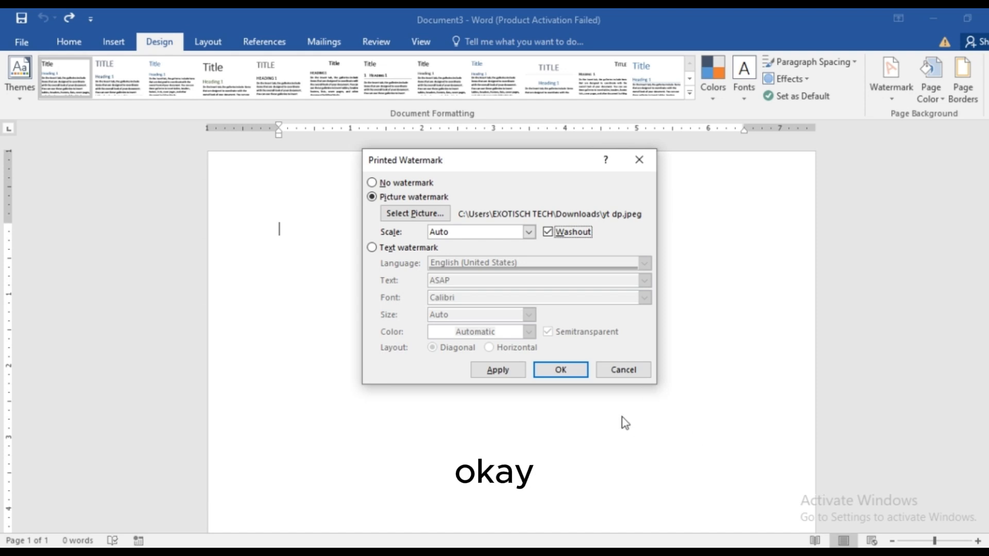
click(505, 378)
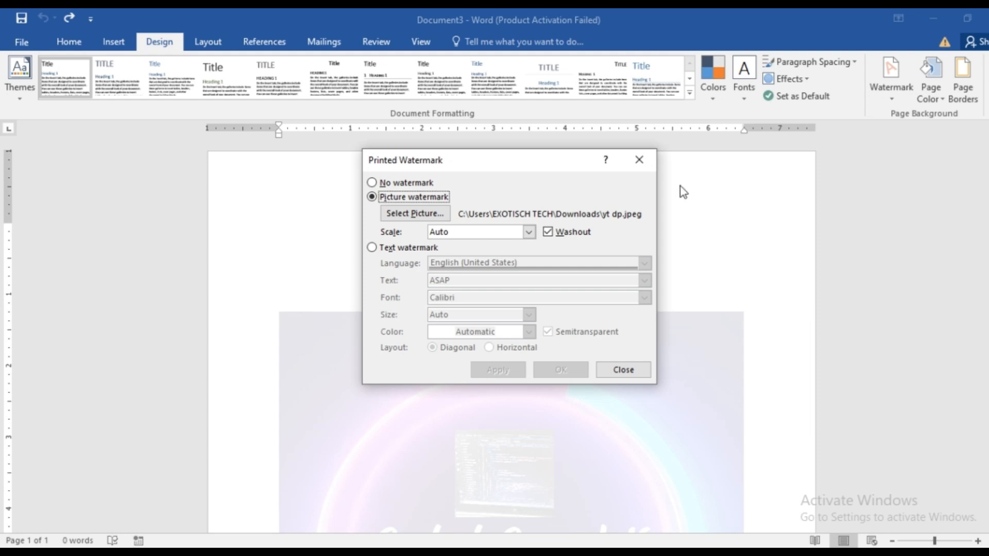
click(638, 160)
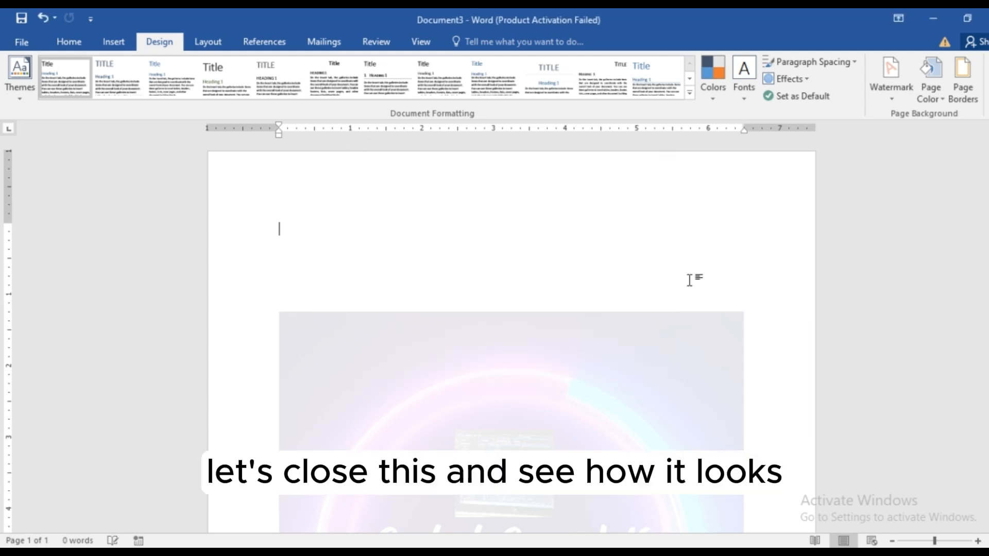
Look over the picture watermark on the page and remove it from the document.
scroll(703, 319, down, 1)
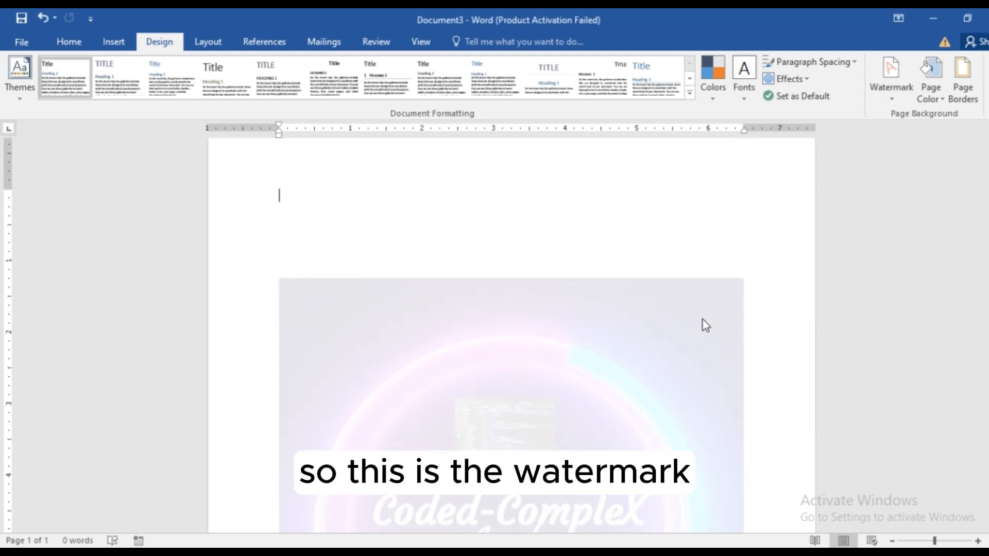
scroll(705, 350, down, 2)
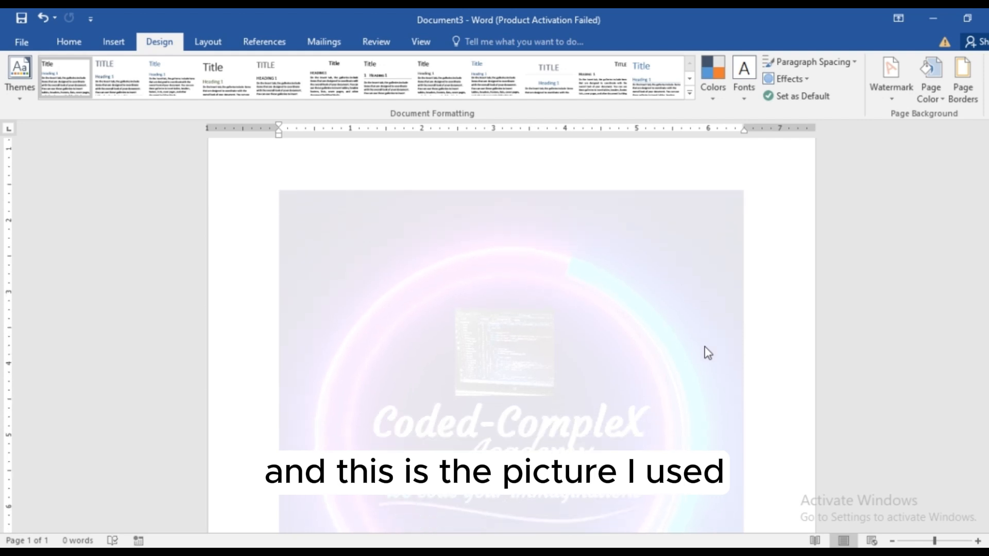
scroll(709, 353, down, 2)
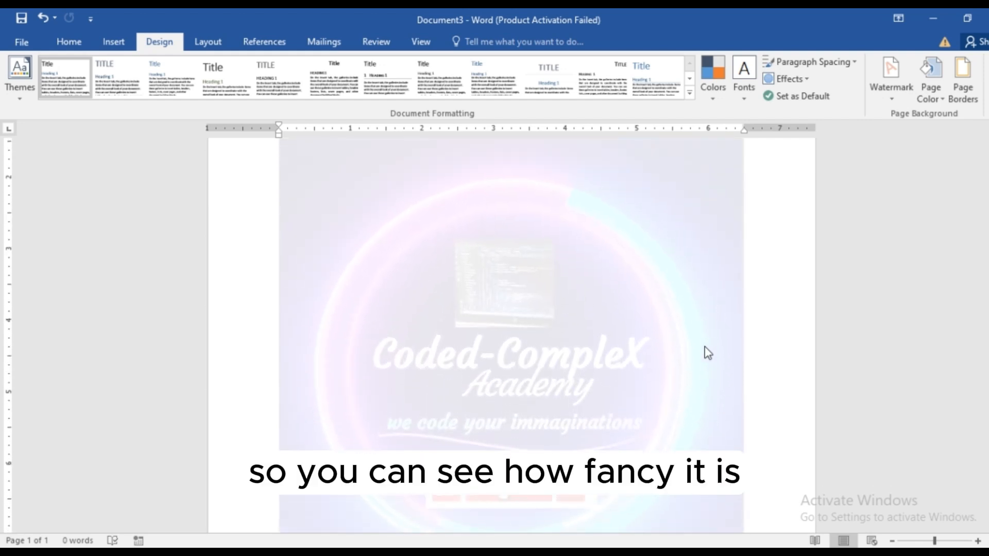
scroll(708, 352, up, 3)
scroll(708, 350, up, 2)
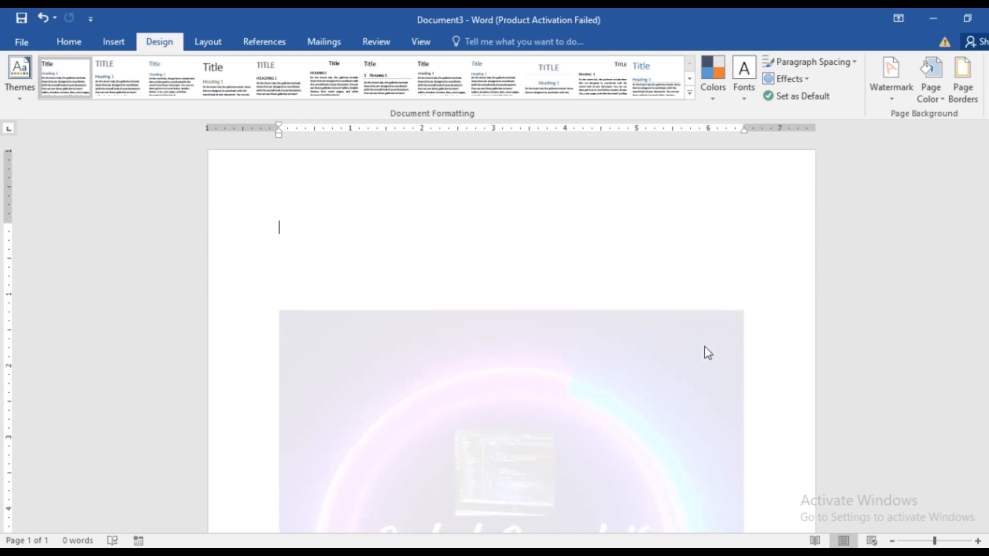
click(892, 100)
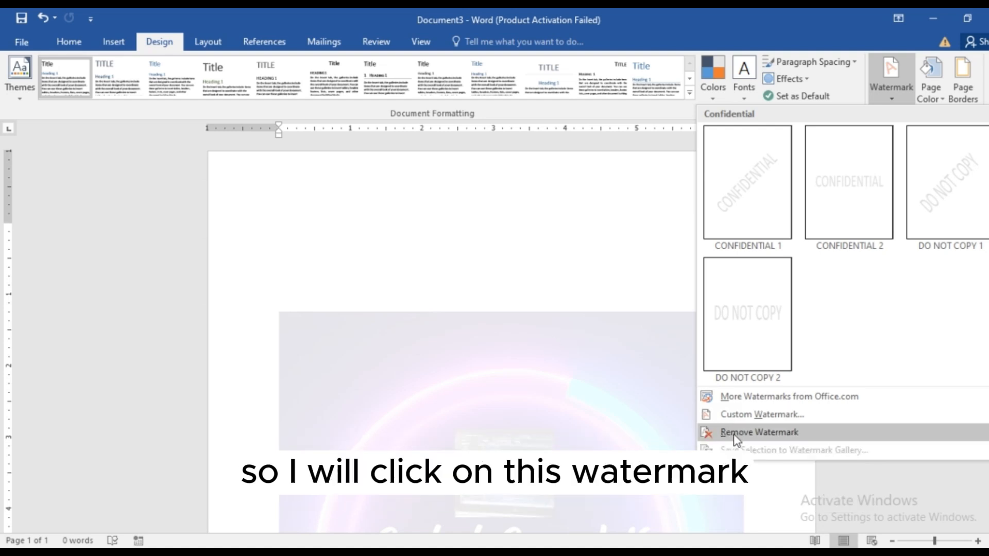
click(735, 433)
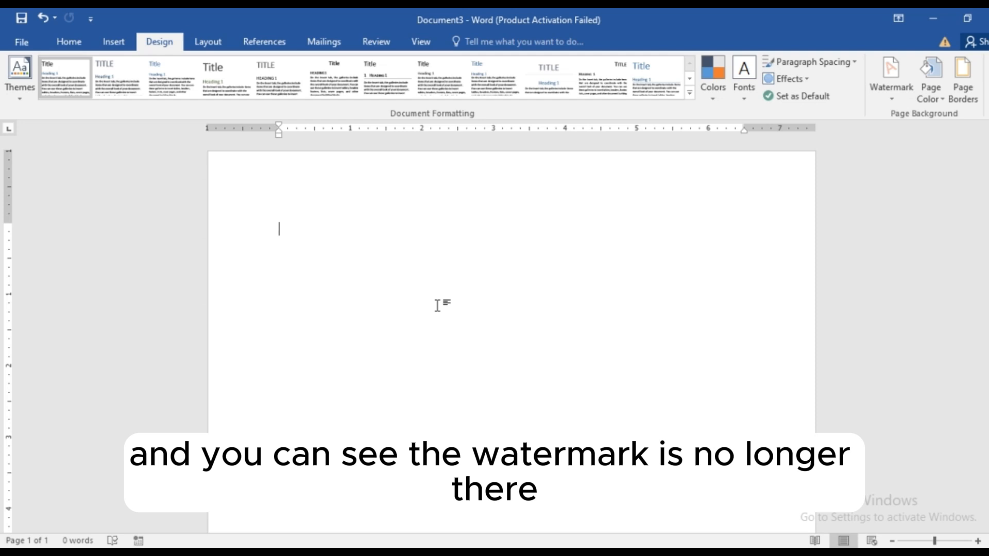
Set up a custom text watermark reading "Coded complex".
click(890, 97)
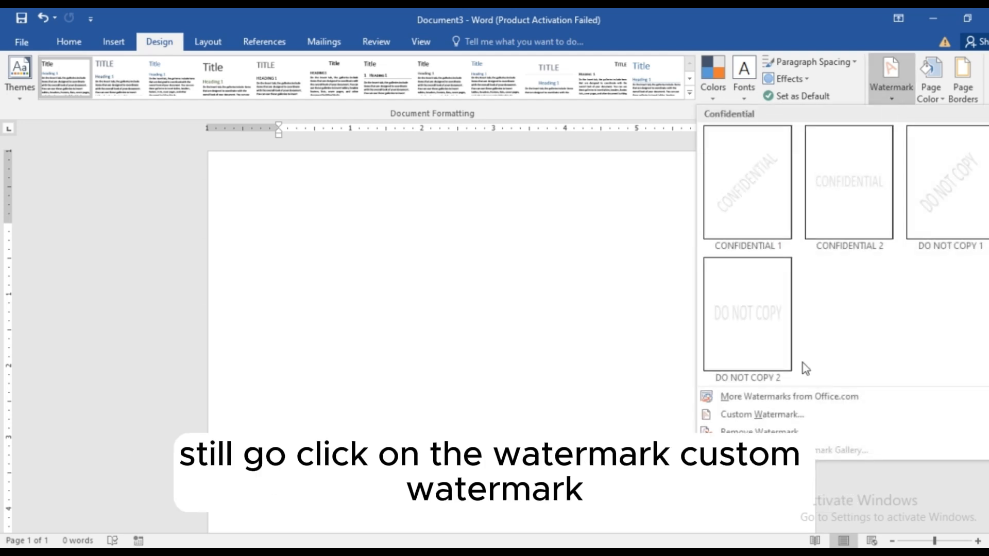
click(755, 415)
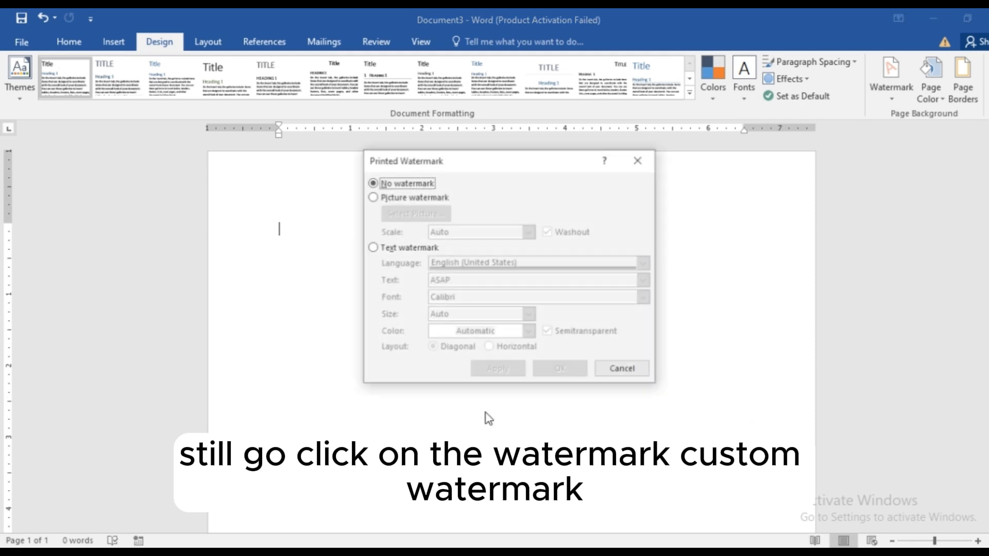
click(374, 248)
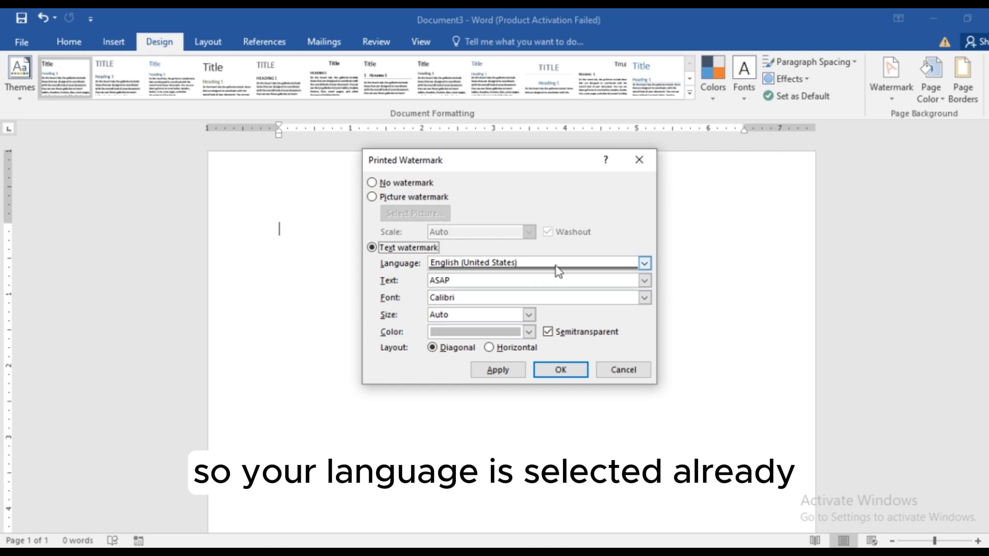
click(470, 280)
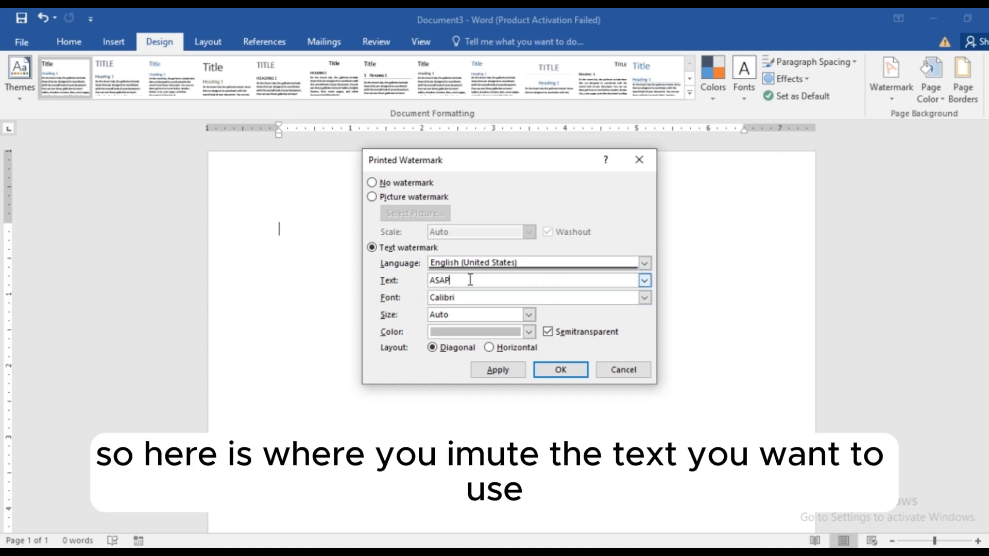
key(BackSpace)
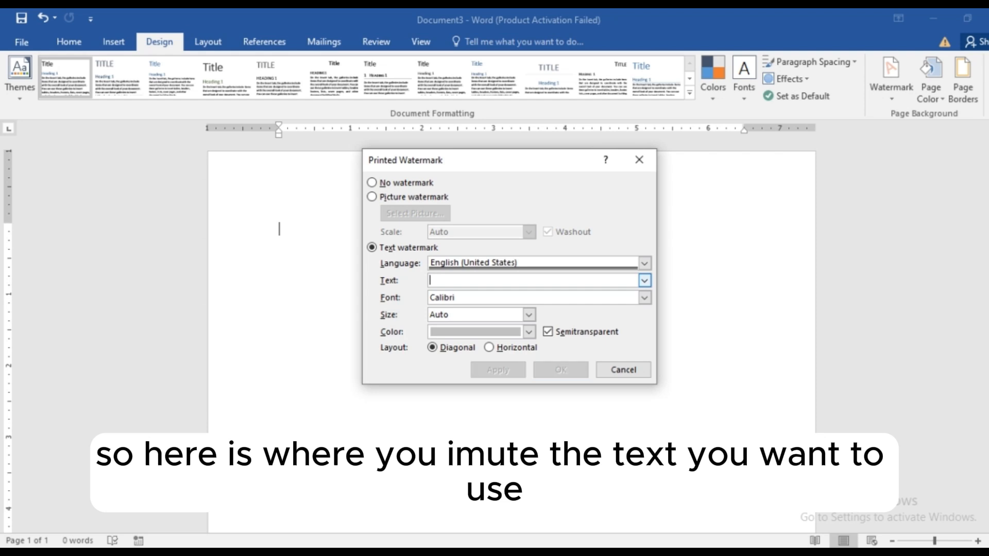
text(V)
key(BackSpace)
text(Code)
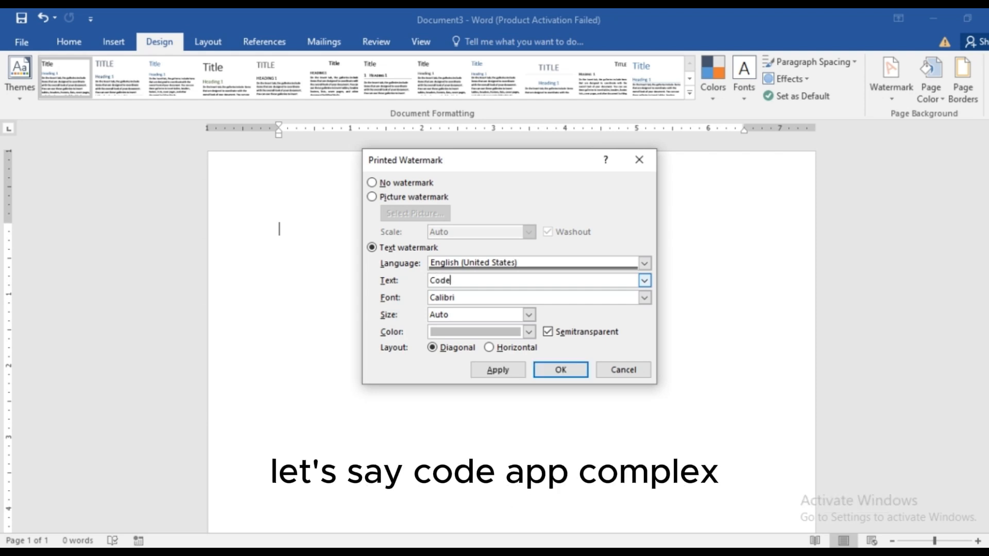
text(d complex)
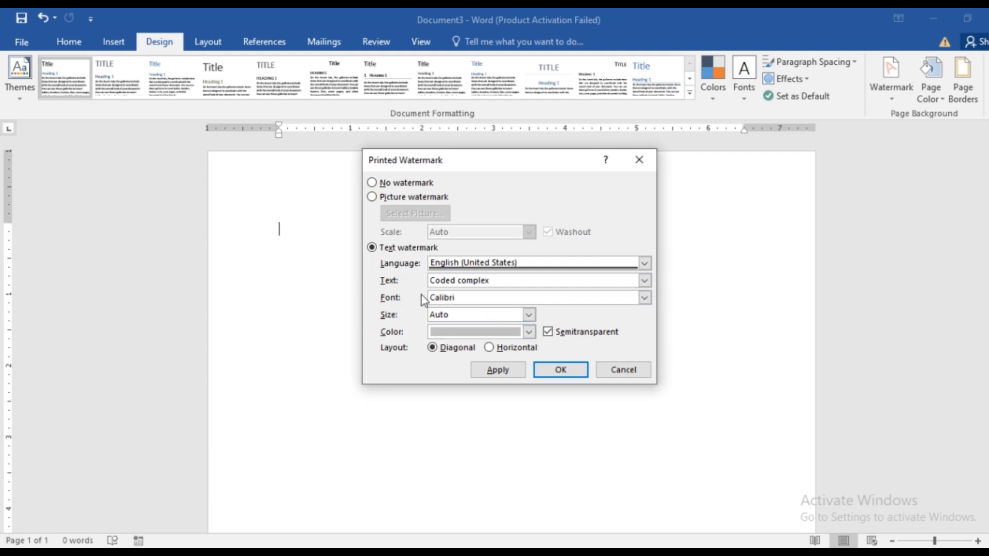
Format the watermark text in Californian FB, size 44, with a grey theme color.
click(645, 298)
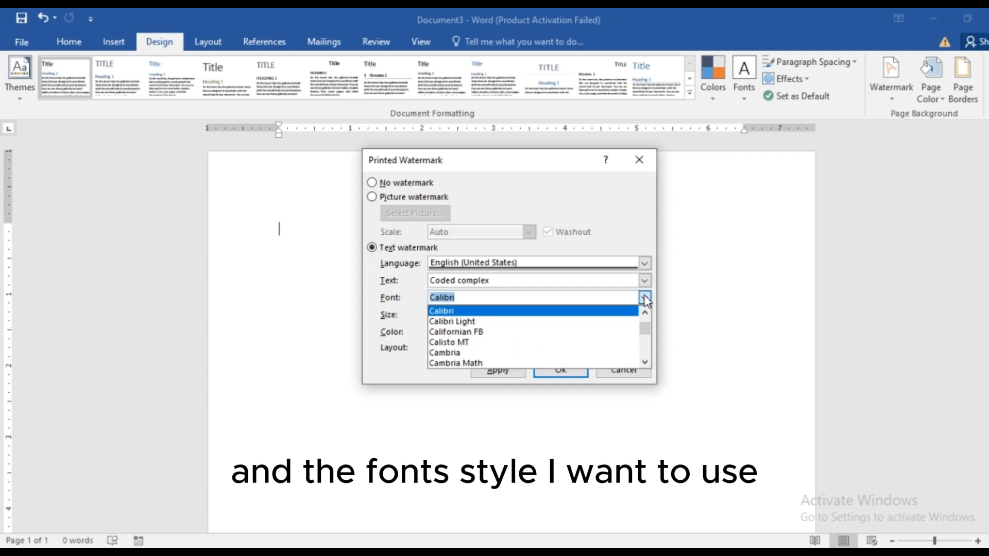
click(483, 333)
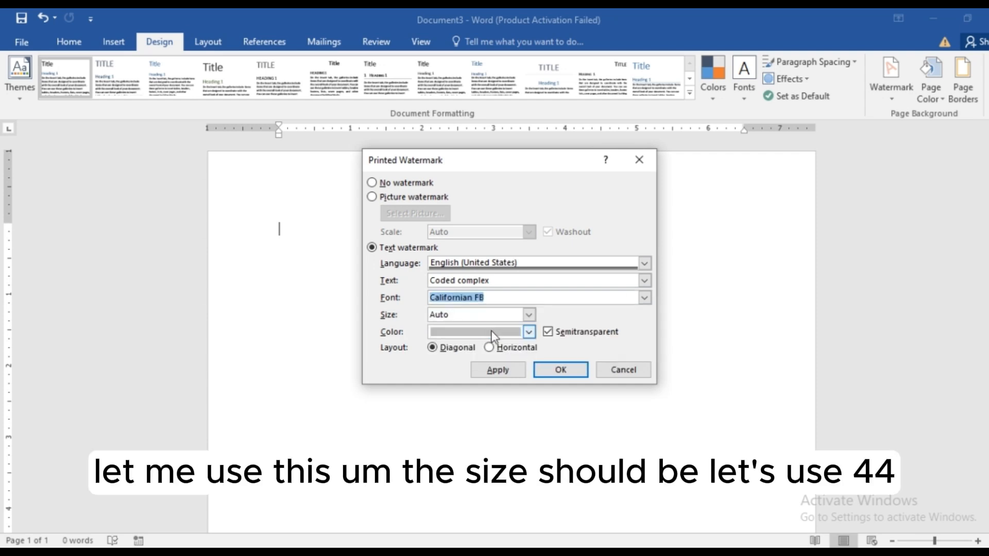
click(529, 315)
click(479, 359)
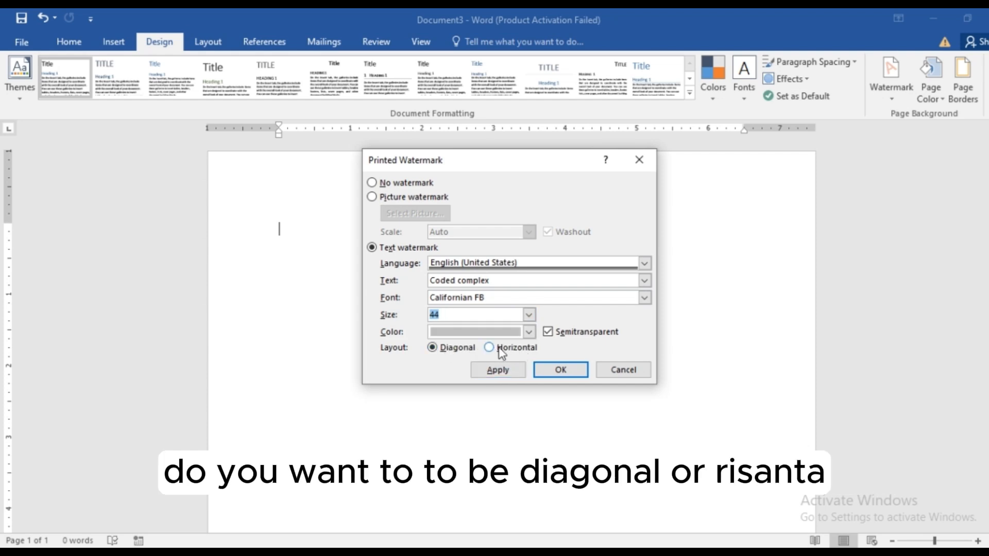
click(530, 332)
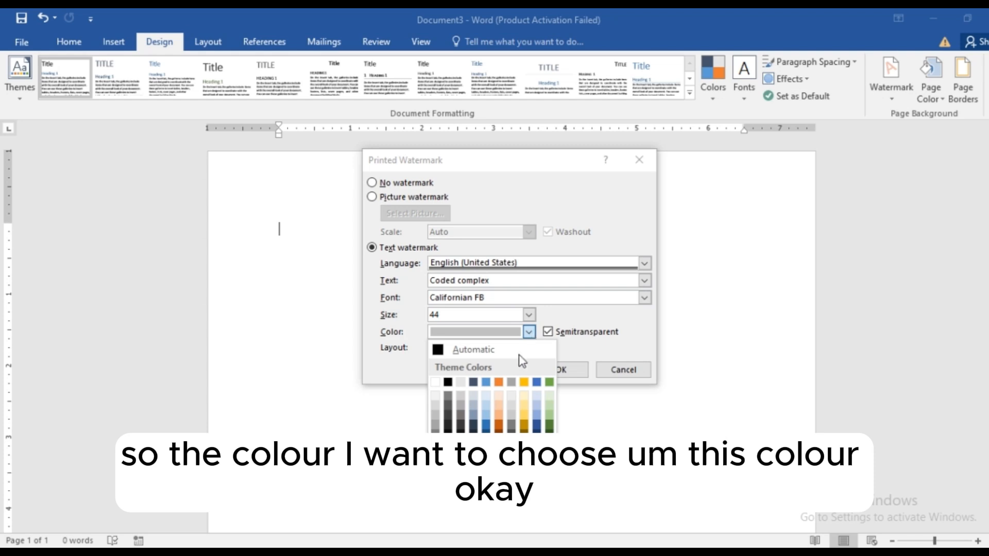
click(439, 415)
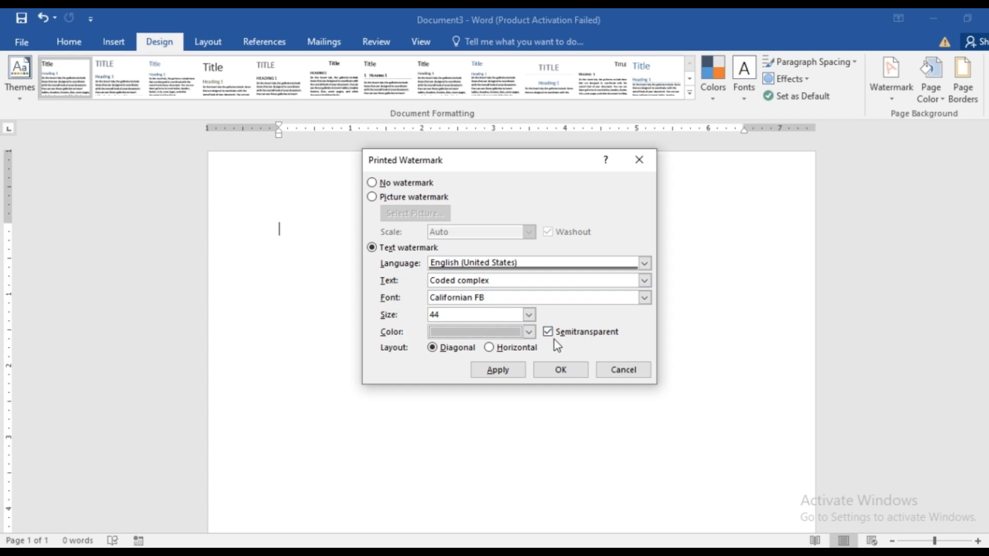
Apply the text watermark to the document, close its settings and check it on the page.
click(522, 372)
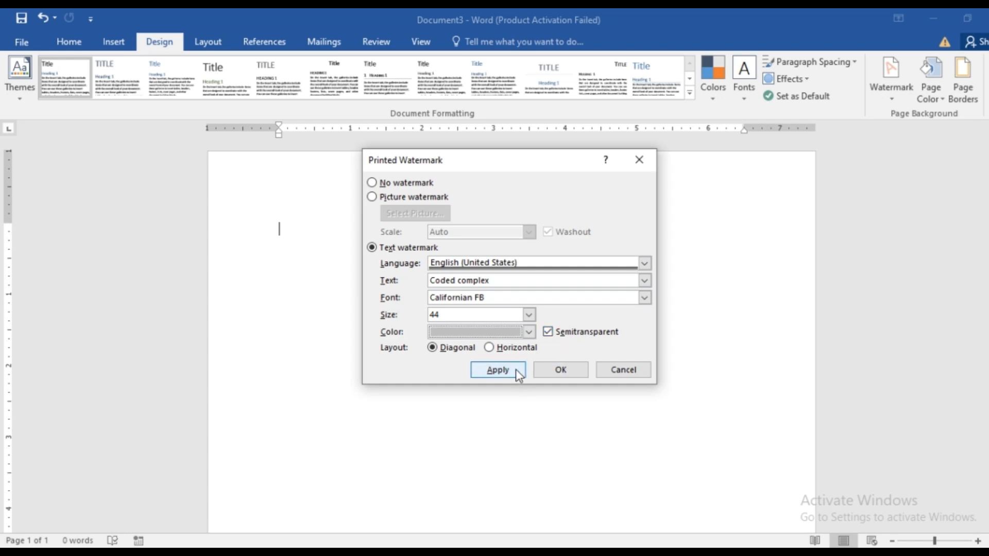
click(515, 369)
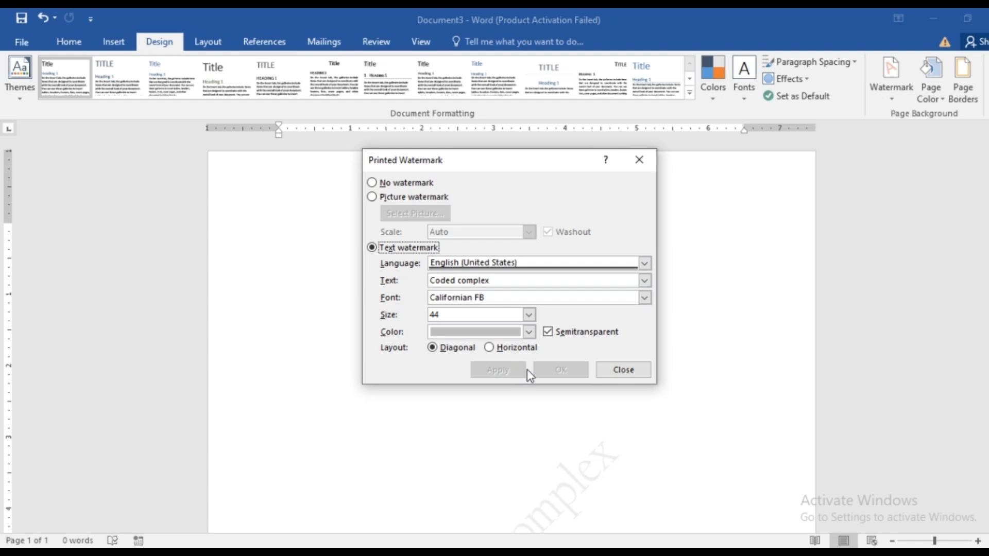
click(640, 162)
scroll(662, 259, down, 5)
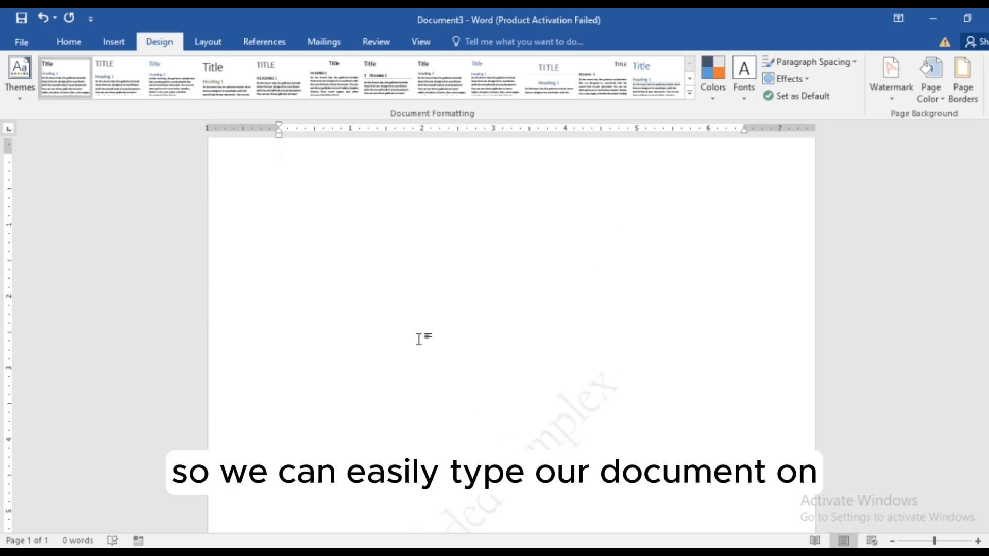
text(w)
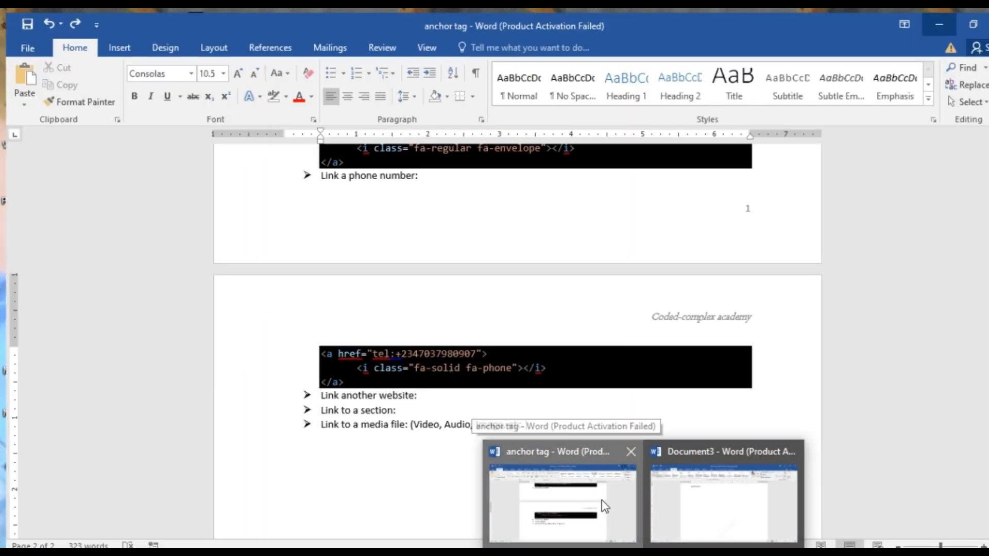
Copy the entire content of the "anchor tag" document and paste it into Document3.
click(605, 507)
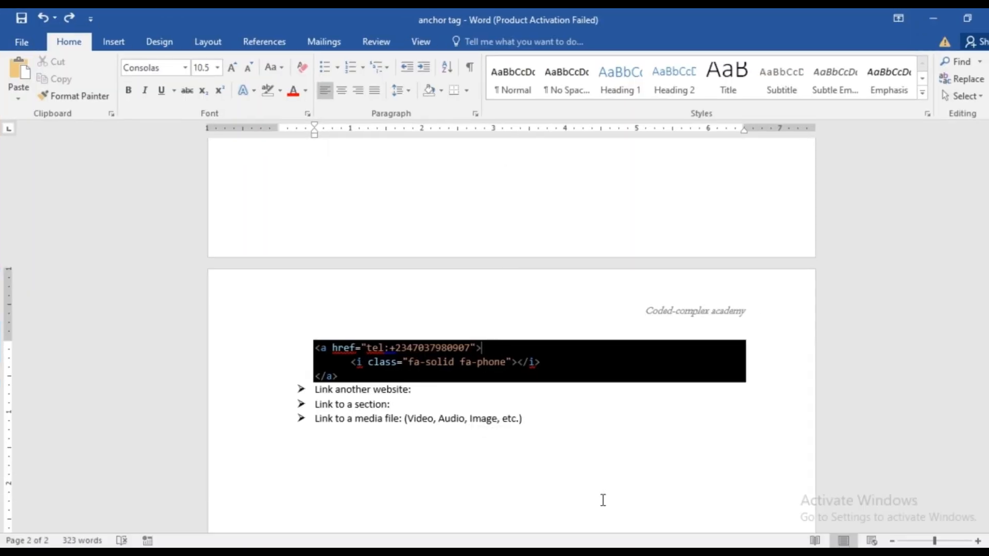
key(ctrl+a)
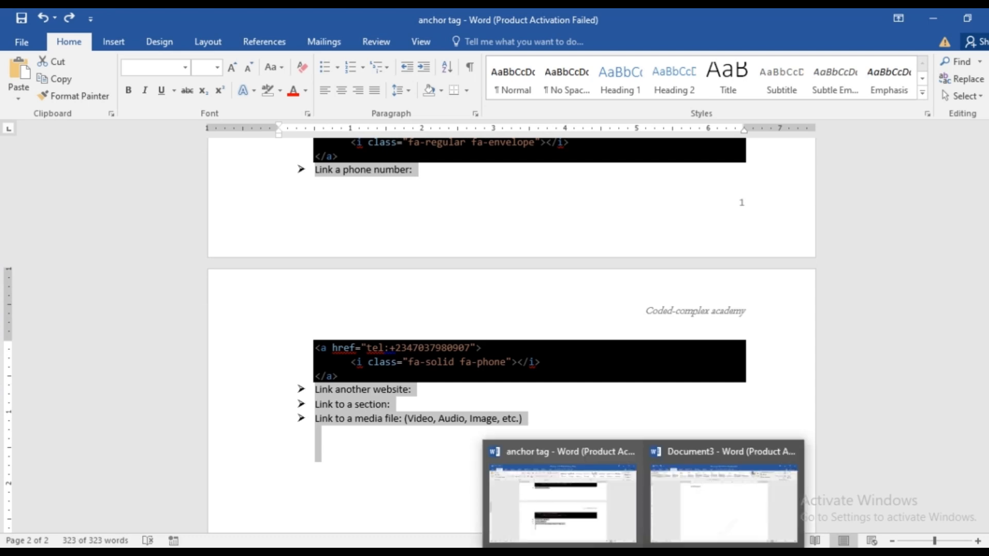
click(710, 526)
key(ctrl+v)
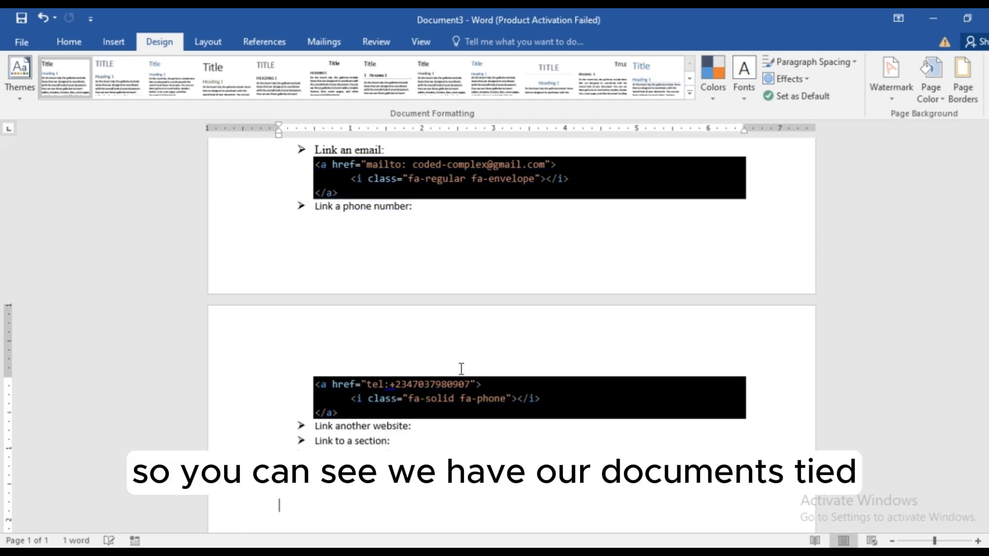
Check the watermark behind the pasted text across the pages, and undo the text additions to get back to an empty page.
scroll(515, 338, down, 2)
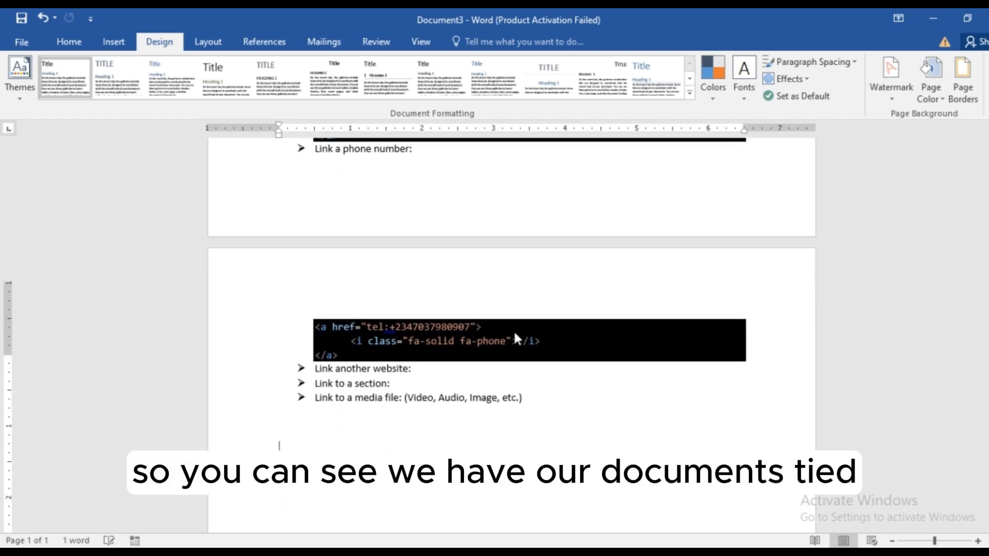
scroll(515, 335, up, 8)
scroll(516, 333, up, 4)
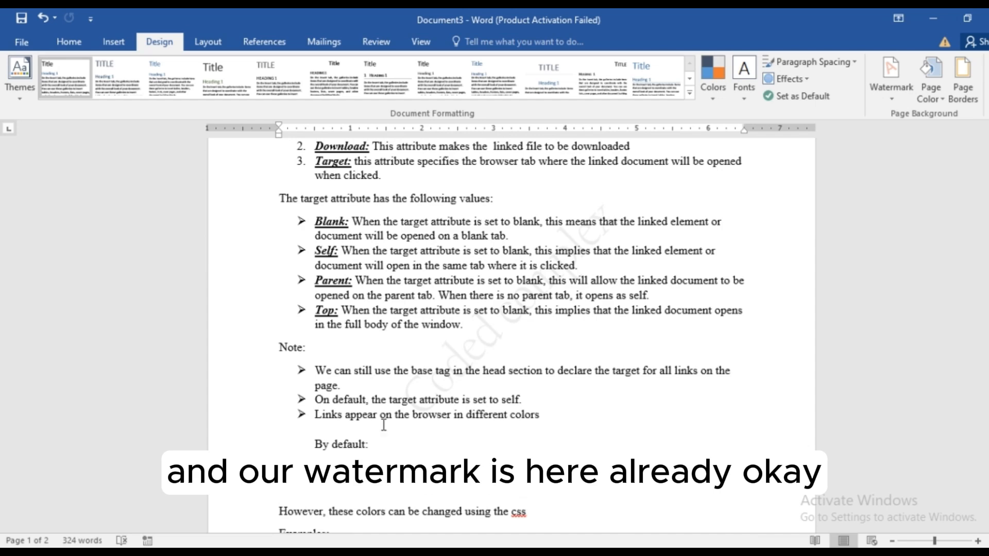
scroll(628, 149, up, 7)
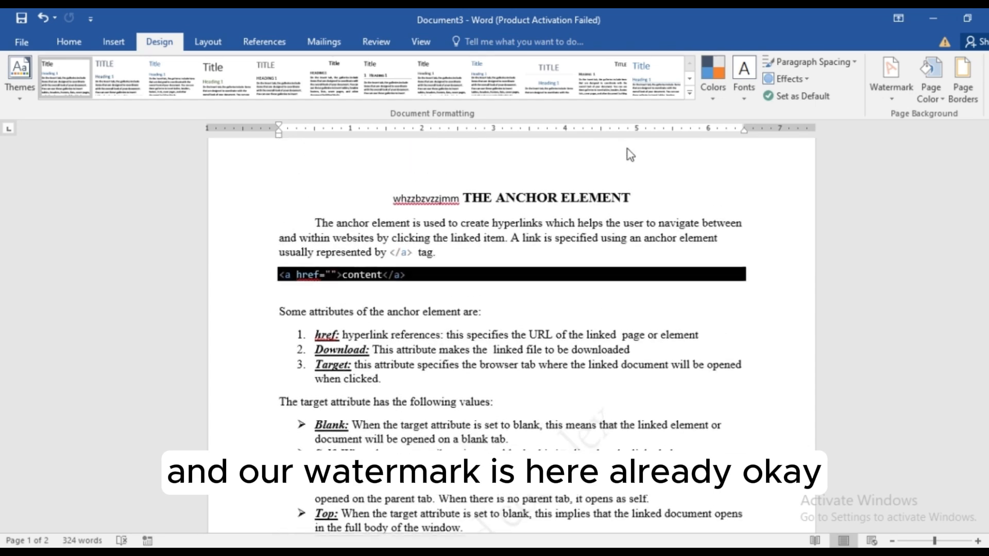
key(ctrl+z)
key(ctrl+z)
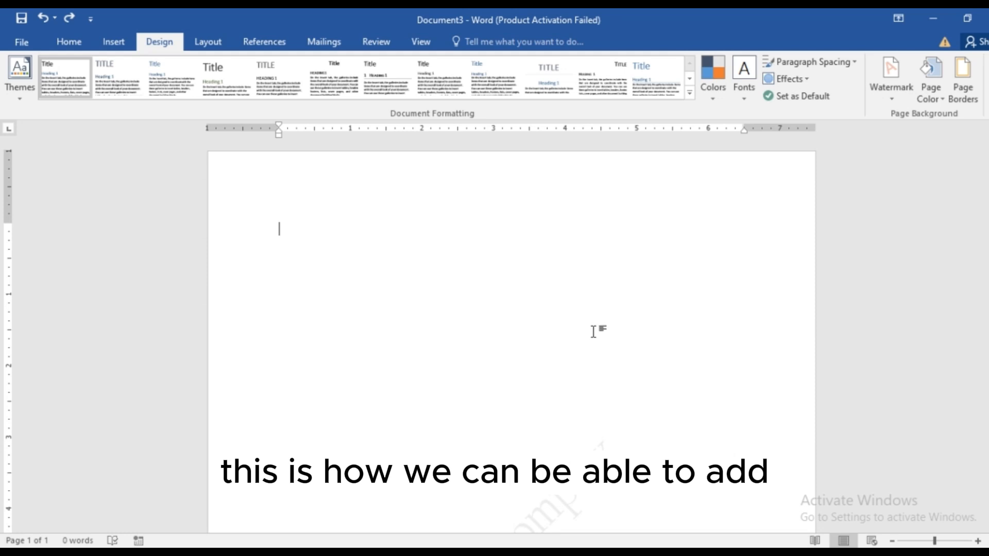
Remove the "Coded complex" text watermark from the blank document.
scroll(594, 343, down, 3)
scroll(594, 343, up, 3)
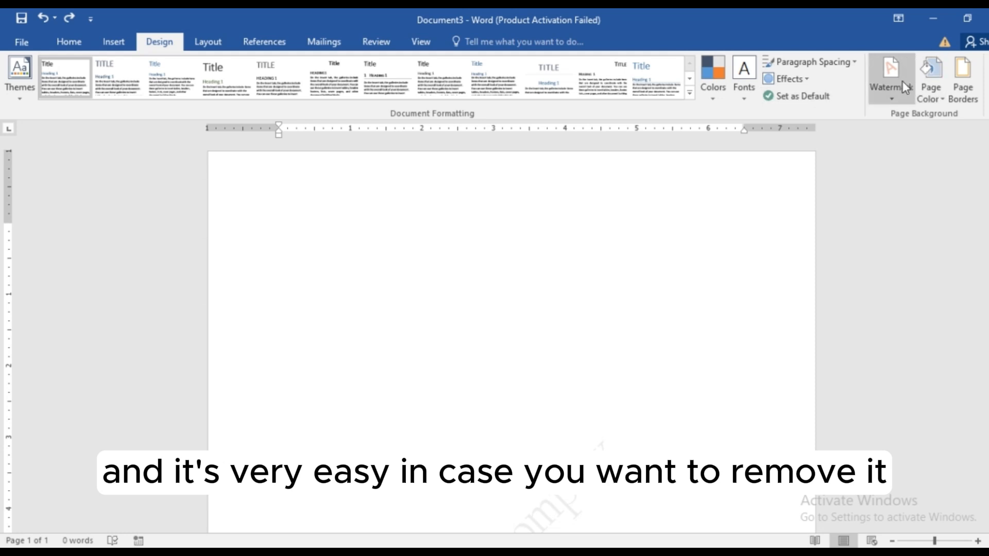
click(892, 98)
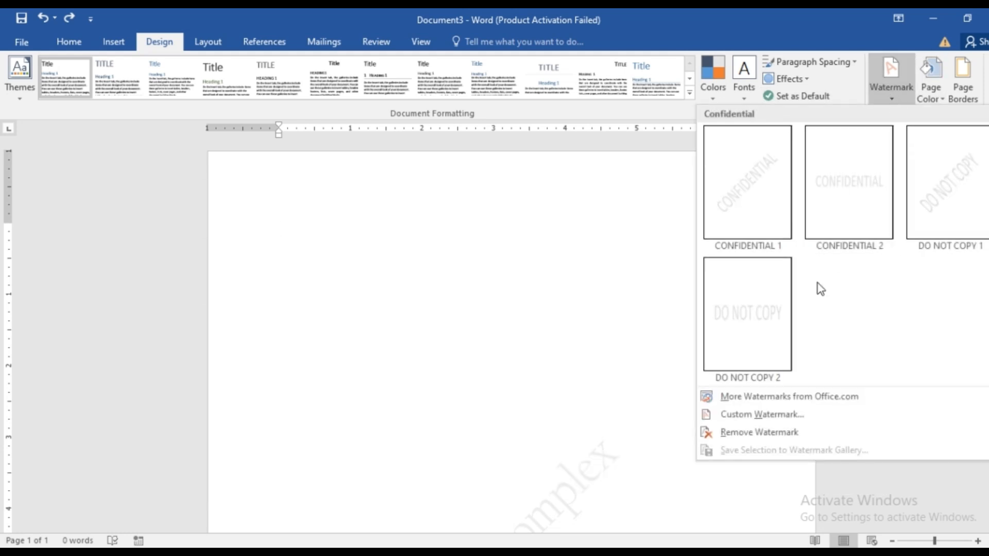
click(739, 434)
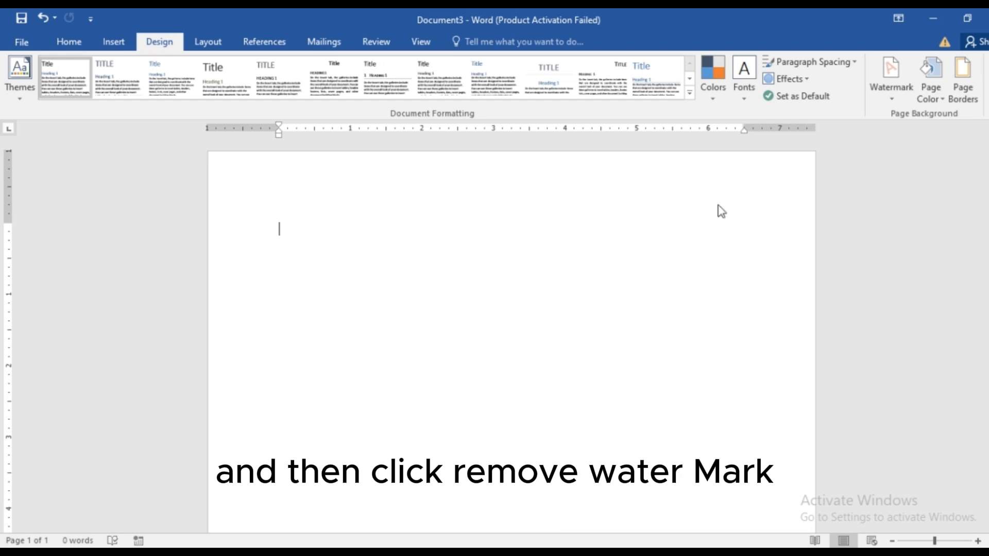